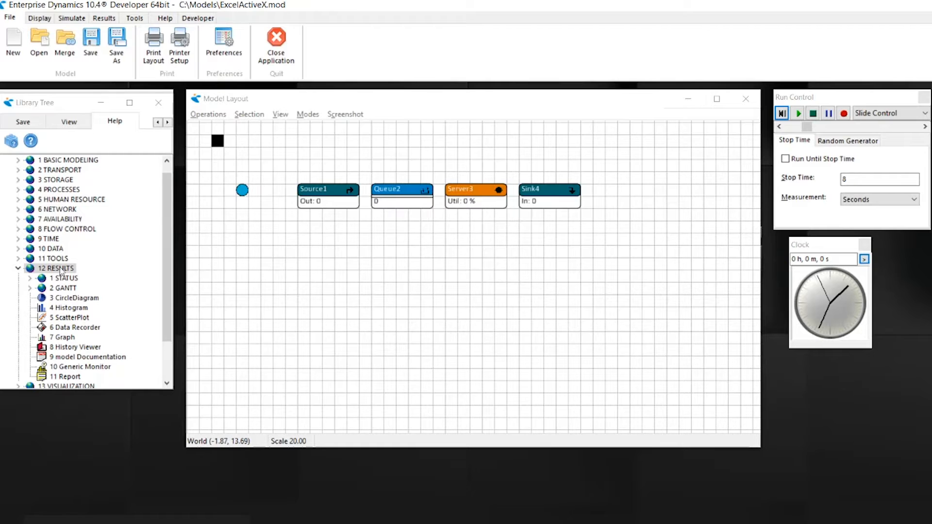
Add an ExcelActiveX atom below the queue and connect it to an Excel workbook named MyWorkbook
{"action": "left_click", "coordinate": [19, 249]}
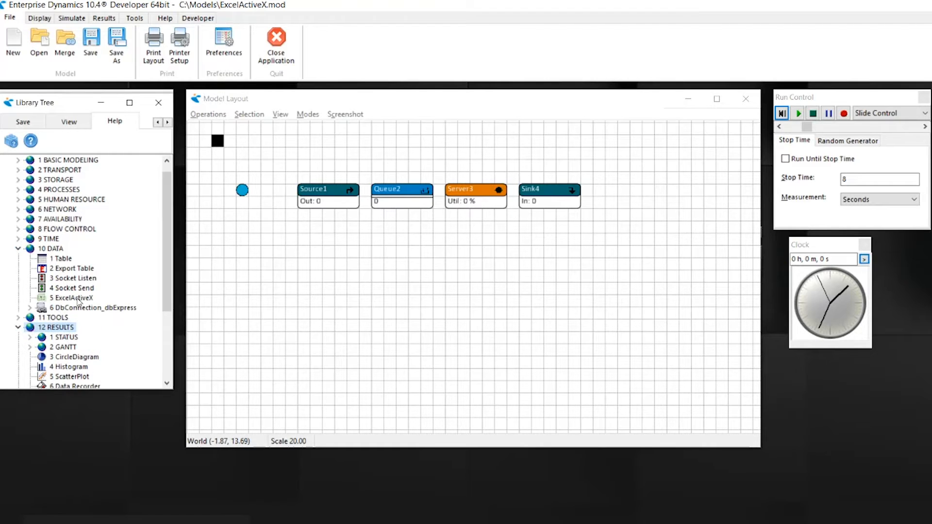
{"action": "left_click_drag", "start_coordinate": [77, 297], "coordinate": [360, 258]}
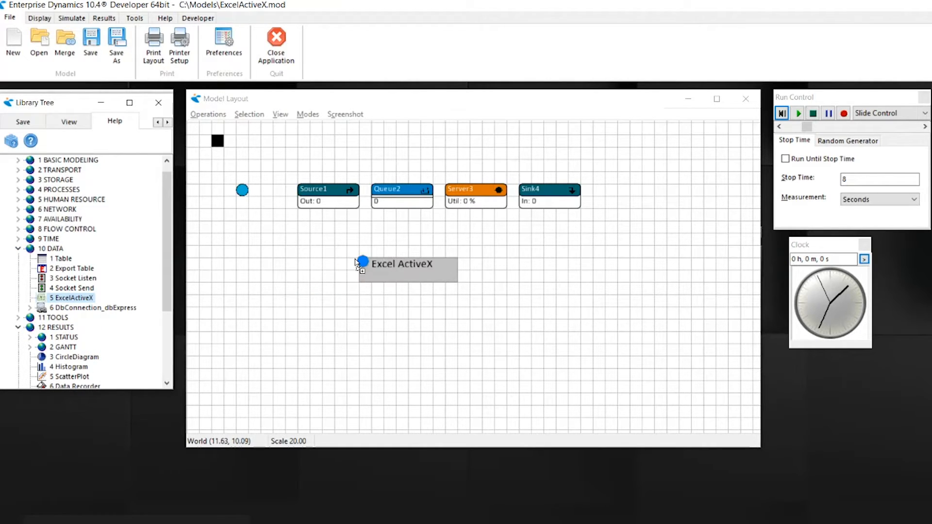
{"action": "double_click", "coordinate": [410, 280]}
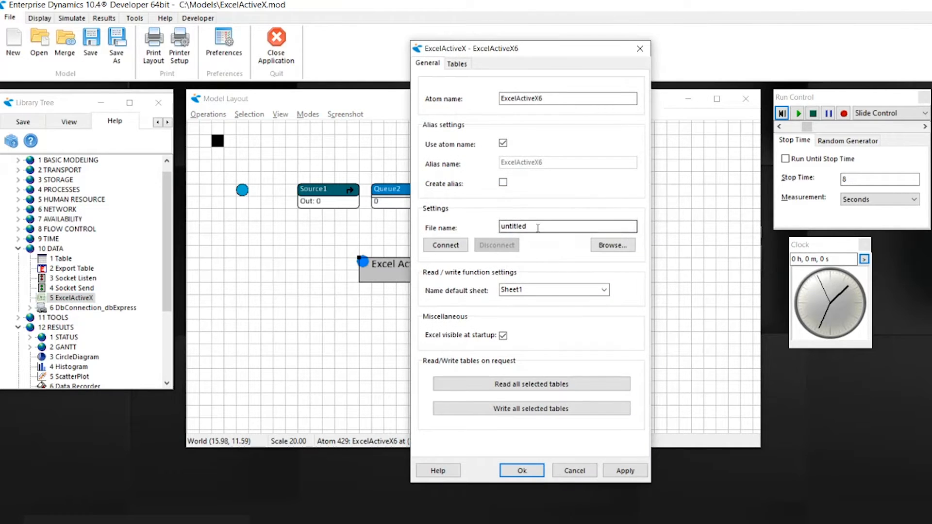
{"action": "left_click_drag", "start_coordinate": [538, 228], "coordinate": [490, 228]}
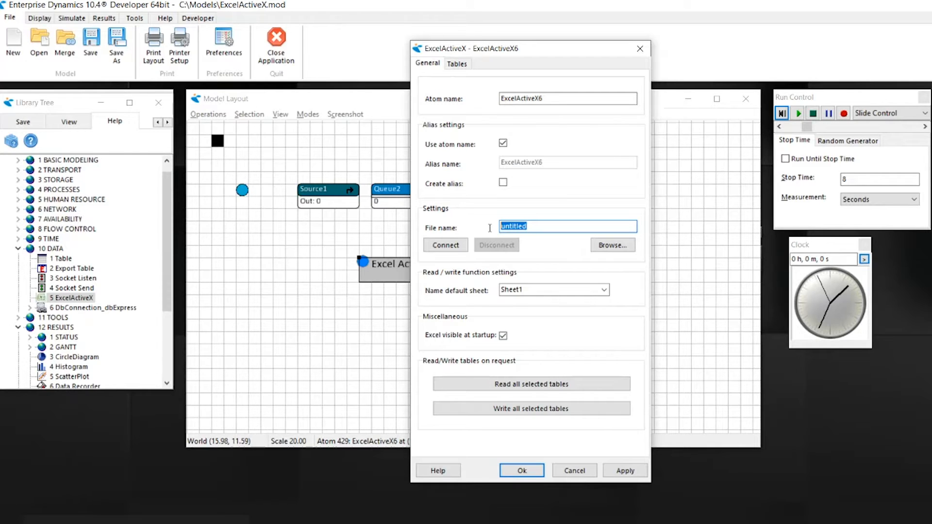
{"action": "type", "text": "MyWorkbook"}
{"action": "left_click", "coordinate": [450, 246]}
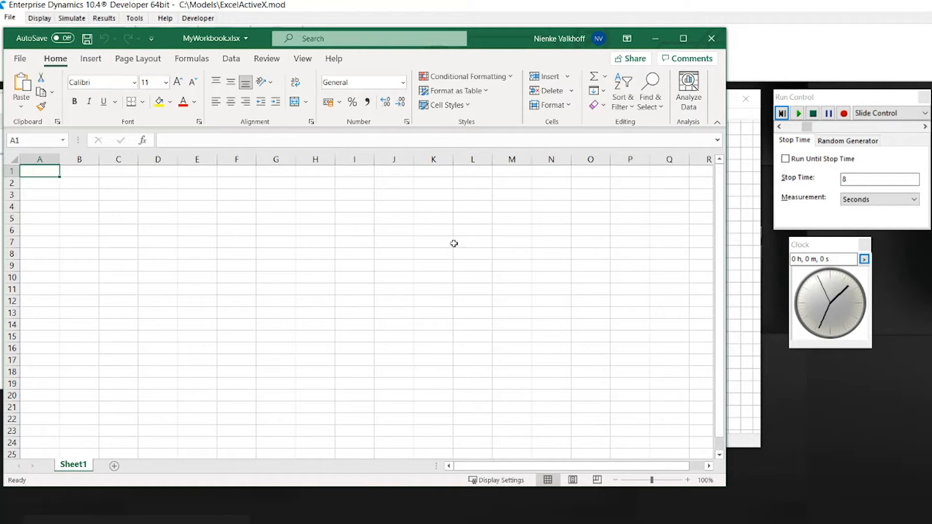
{"action": "left_click", "coordinate": [736, 244]}
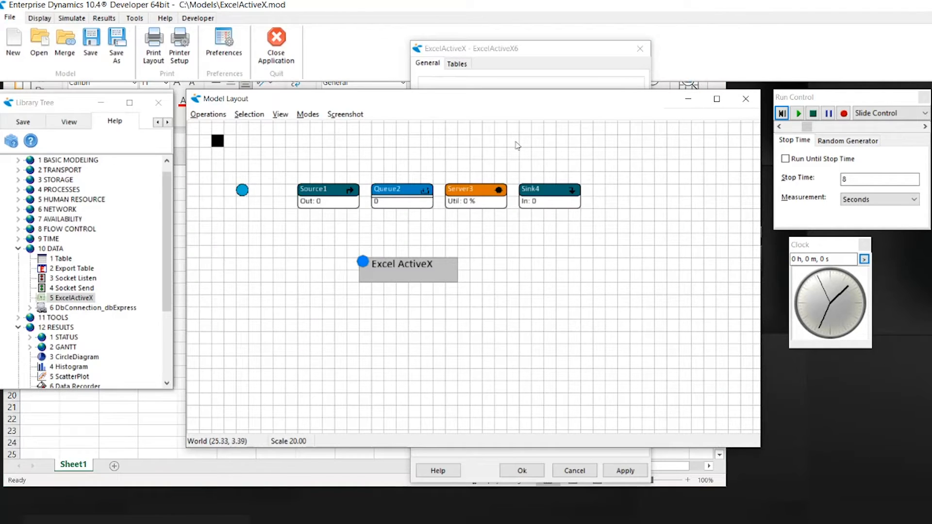
{"action": "left_click", "coordinate": [520, 59]}
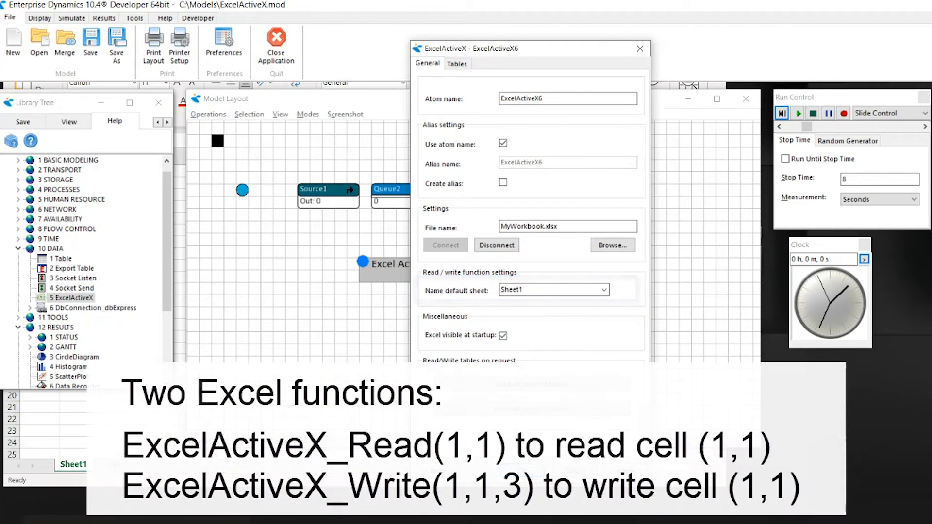
{"action": "left_click", "coordinate": [522, 470]}
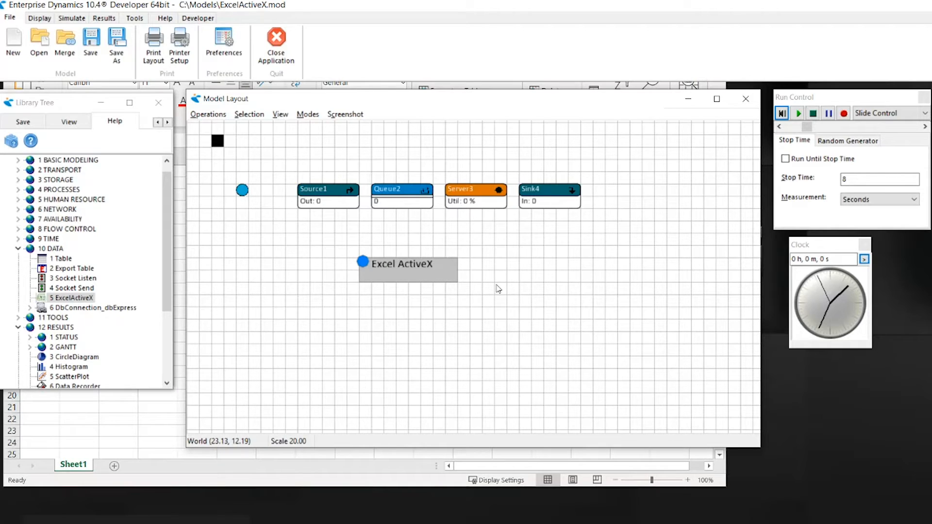
Examine the 4D Script that writes to Excel in the exit trigger of Queue2
{"action": "double_click", "coordinate": [405, 199]}
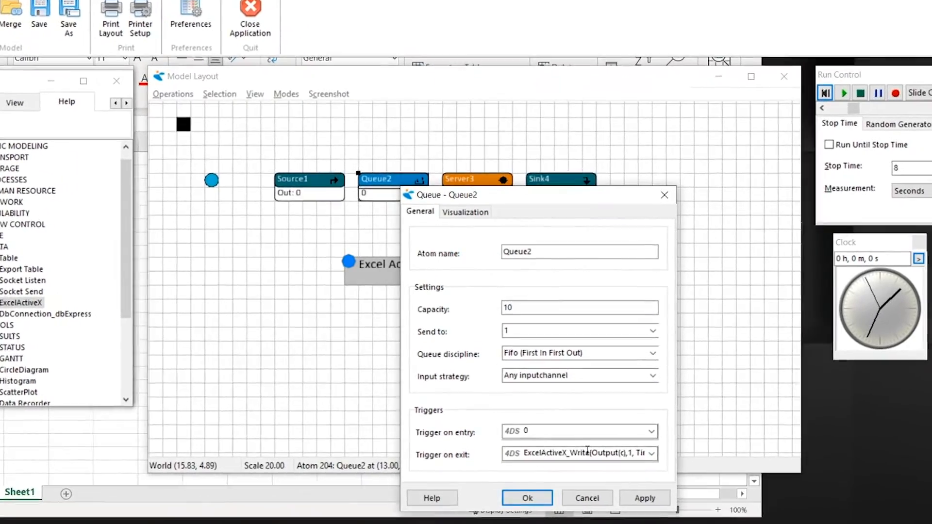
{"action": "double_click", "coordinate": [588, 450]}
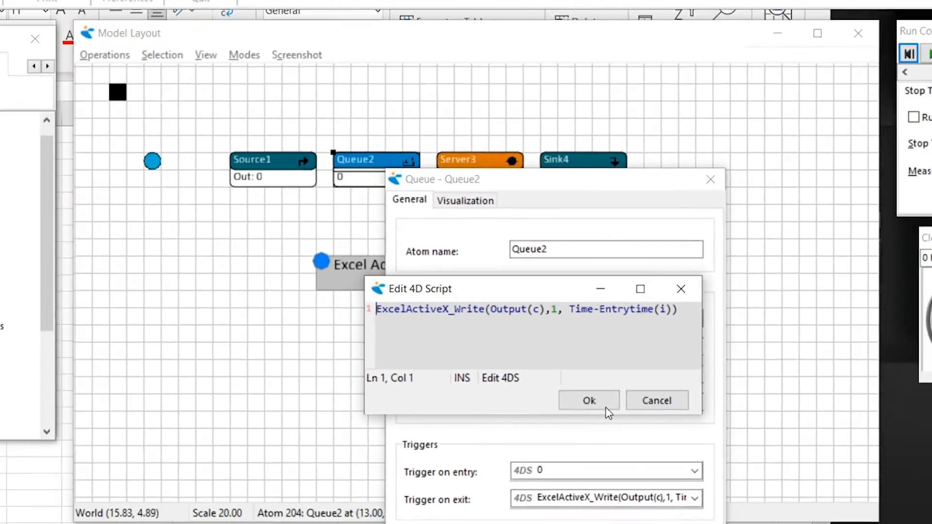
{"action": "left_click", "coordinate": [657, 459]}
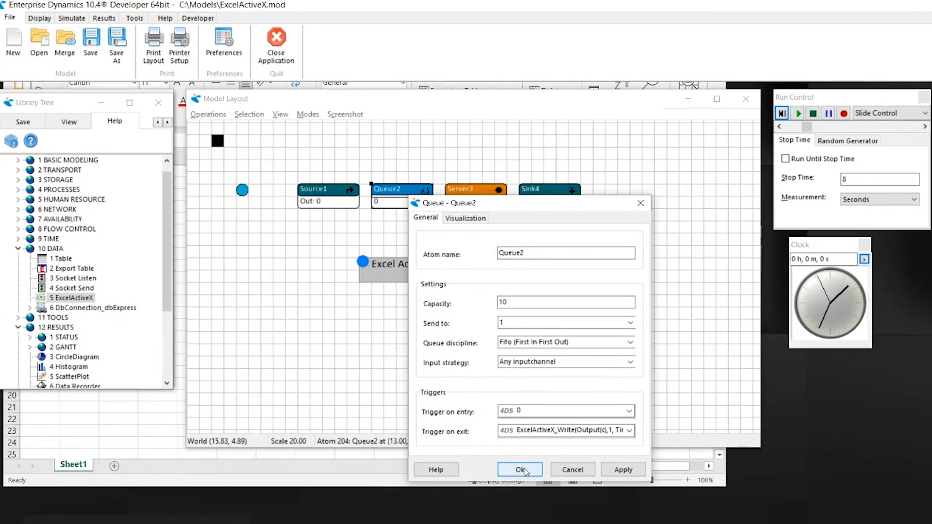
{"action": "left_click", "coordinate": [521, 469]}
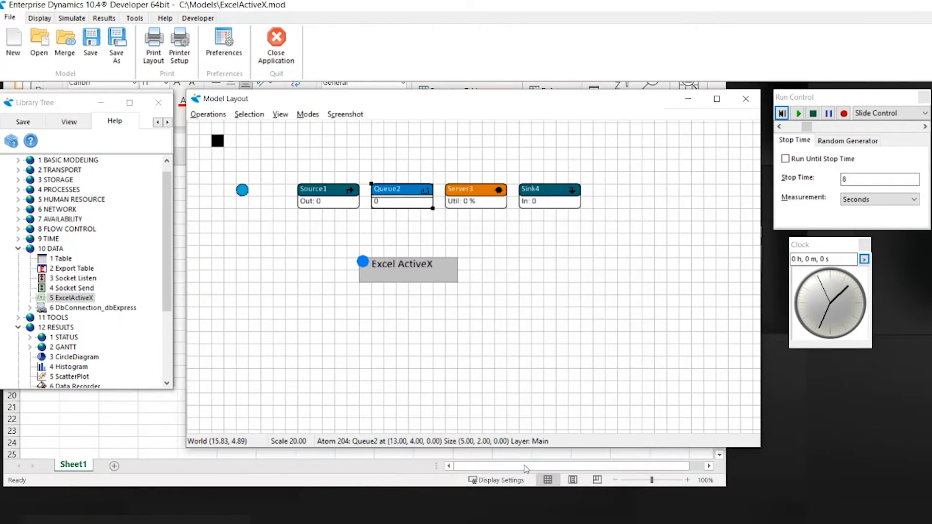
Reset and run the simulation until values fill column A of MyWorkbook, and stop the run
{"action": "left_click", "coordinate": [155, 433]}
{"action": "left_click", "coordinate": [798, 117]}
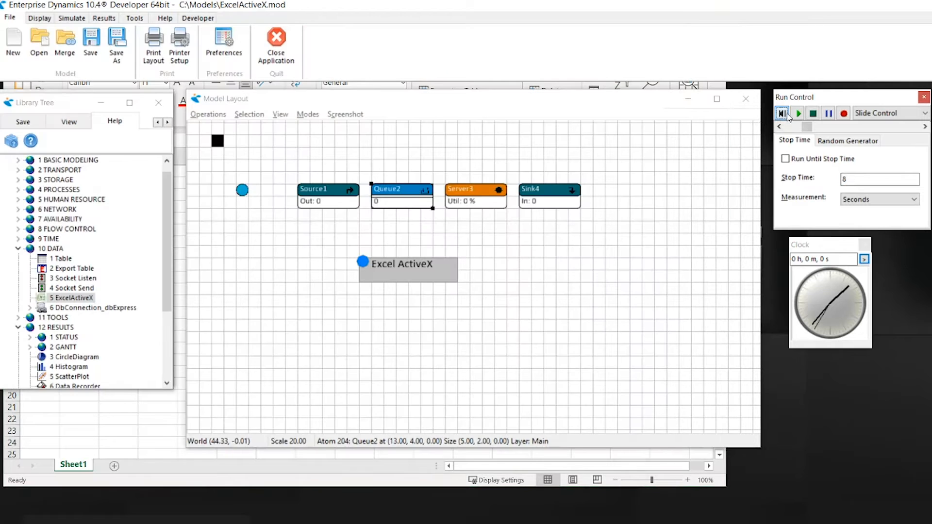
{"action": "left_click", "coordinate": [798, 115]}
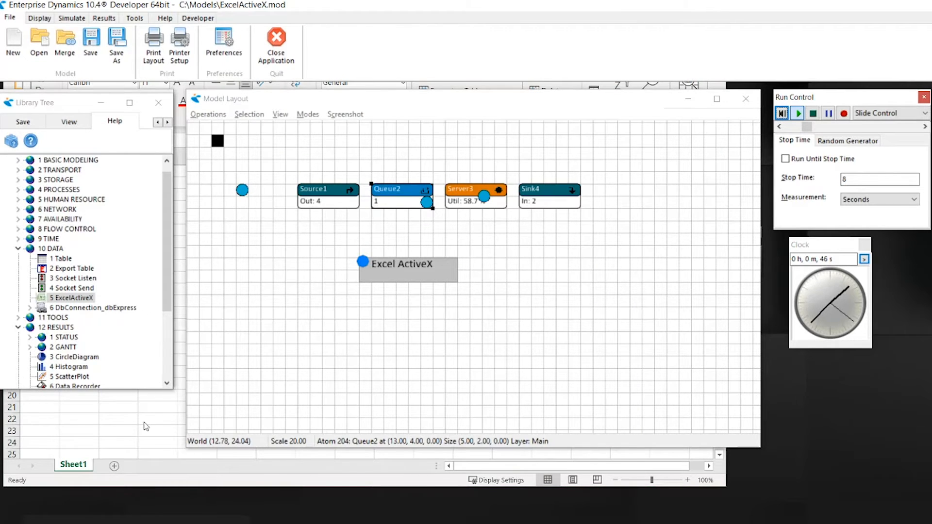
{"action": "left_click", "coordinate": [144, 421]}
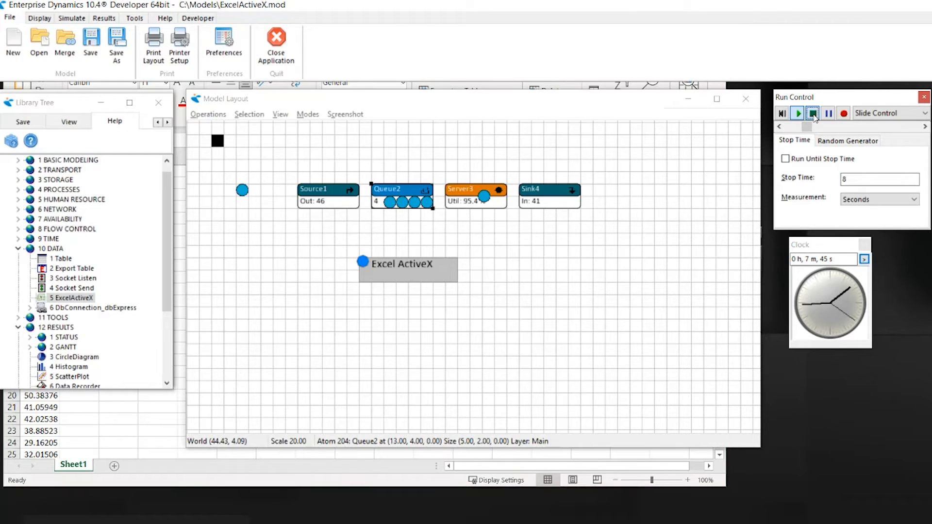
{"action": "left_click", "coordinate": [813, 115]}
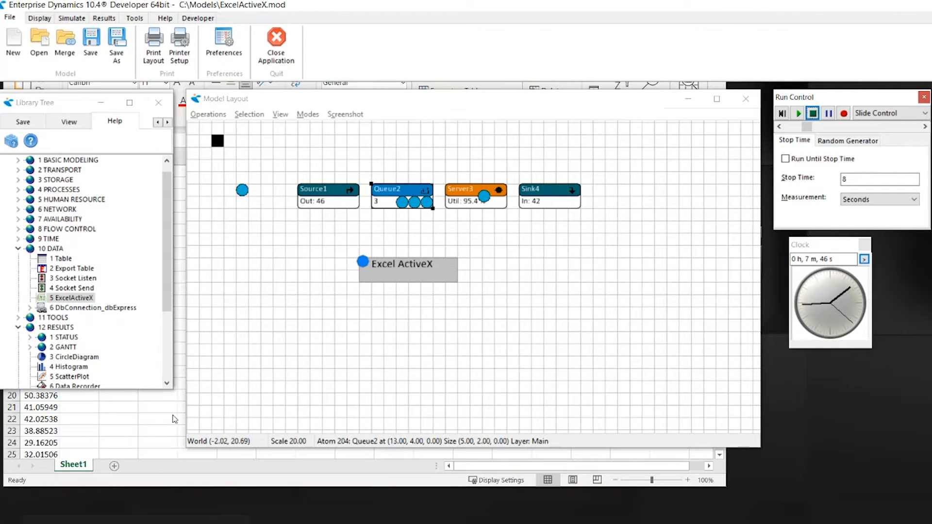
Review the option that makes Excel visible at startup in the ExcelActiveX atom's settings
{"action": "double_click", "coordinate": [377, 270]}
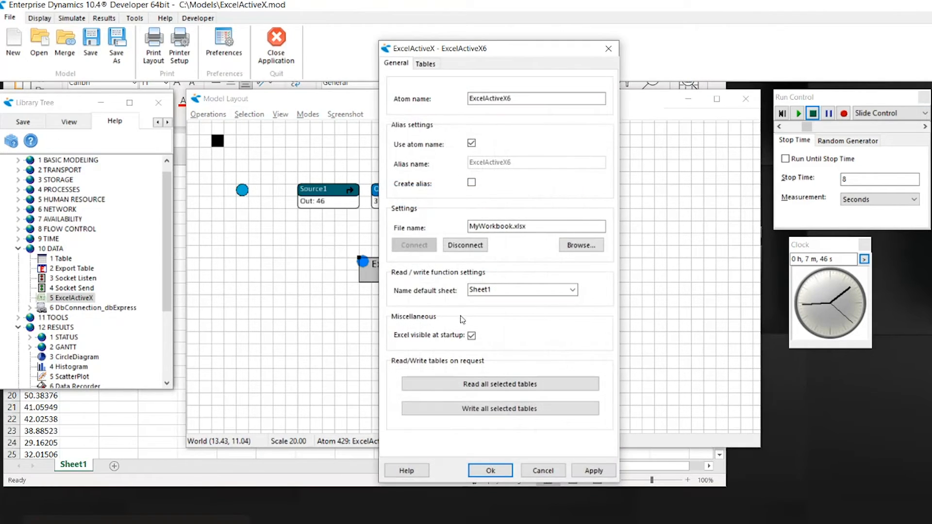
{"action": "left_click", "coordinate": [471, 335]}
{"action": "left_click", "coordinate": [471, 336]}
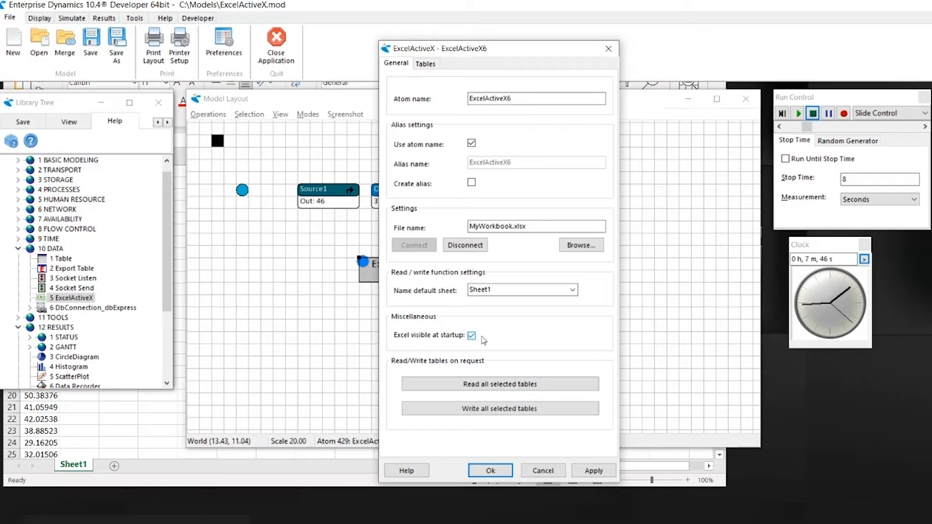
{"action": "left_click", "coordinate": [490, 470]}
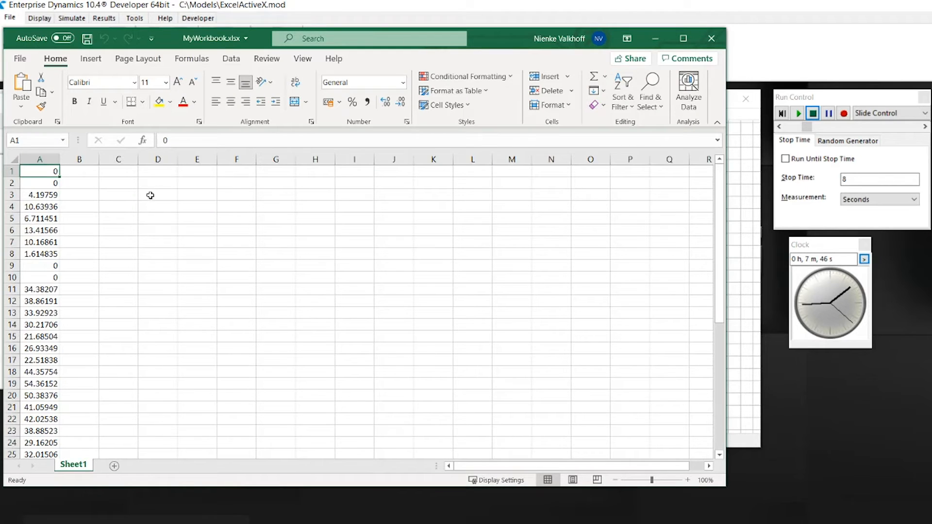
Enter 6 in cell D1 of Sheet1 in MyWorkbook
{"action": "left_click", "coordinate": [154, 173]}
{"action": "type", "text": "6"}
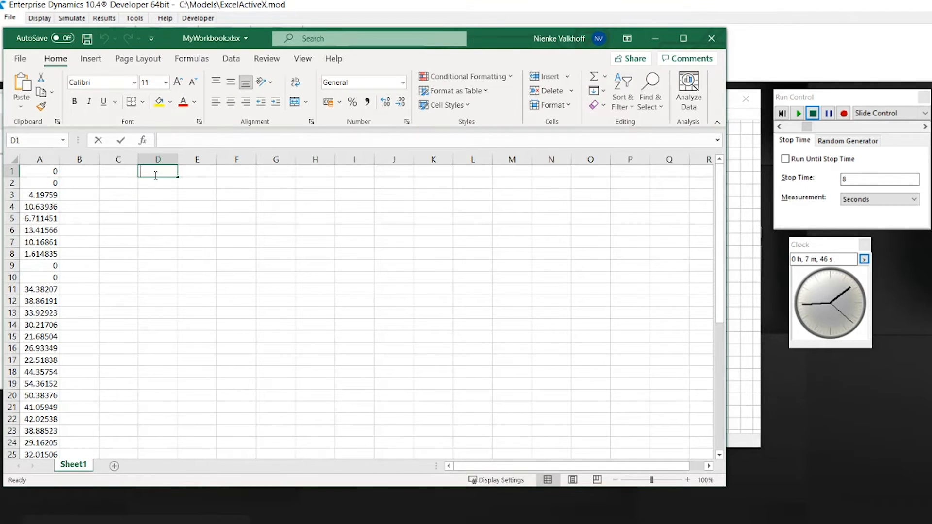
{"action": "left_click", "coordinate": [205, 201]}
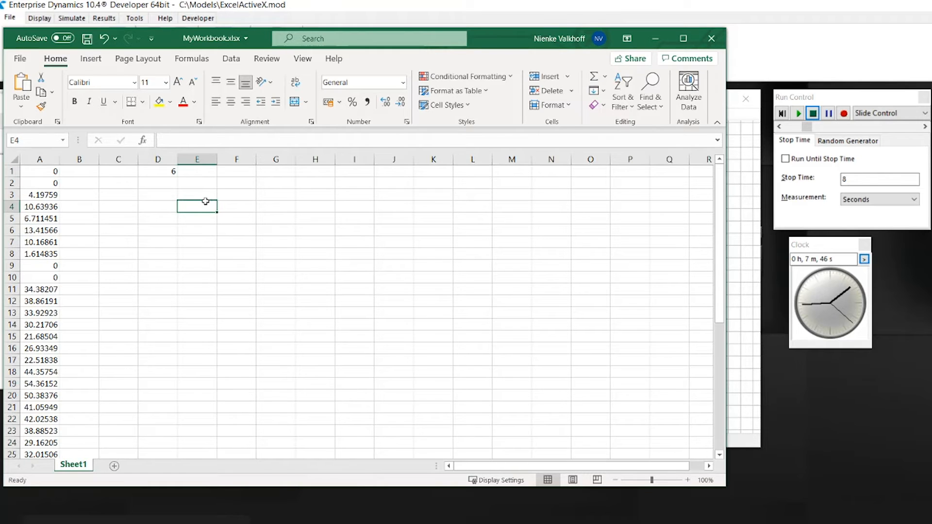
Set the cycletime of Server3 to NegExp(ExcelActiveX_Read(1,4)) so that it reads its mean from the workbook
{"action": "left_click", "coordinate": [735, 257]}
{"action": "double_click", "coordinate": [463, 200]}
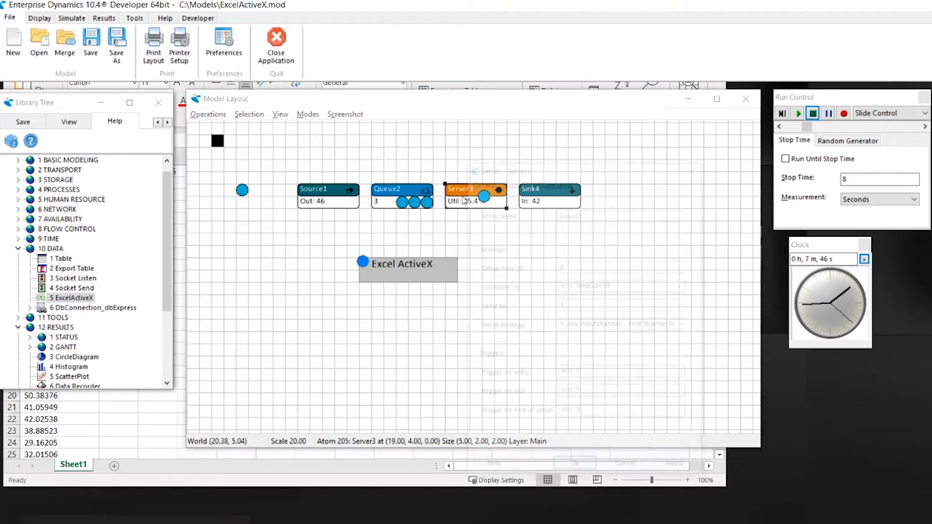
{"action": "double_click", "coordinate": [589, 286]}
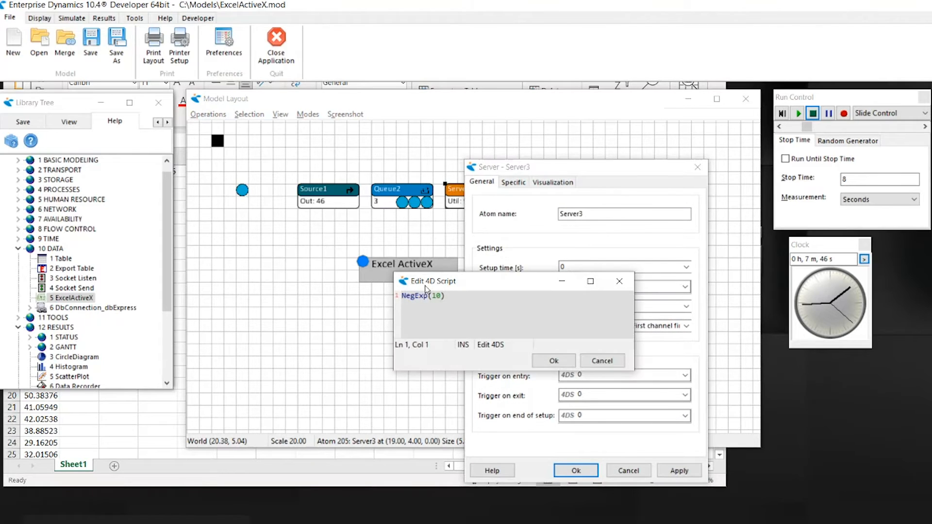
{"action": "double_click", "coordinate": [437, 297]}
{"action": "type", "text": "ExcelActivex_"}
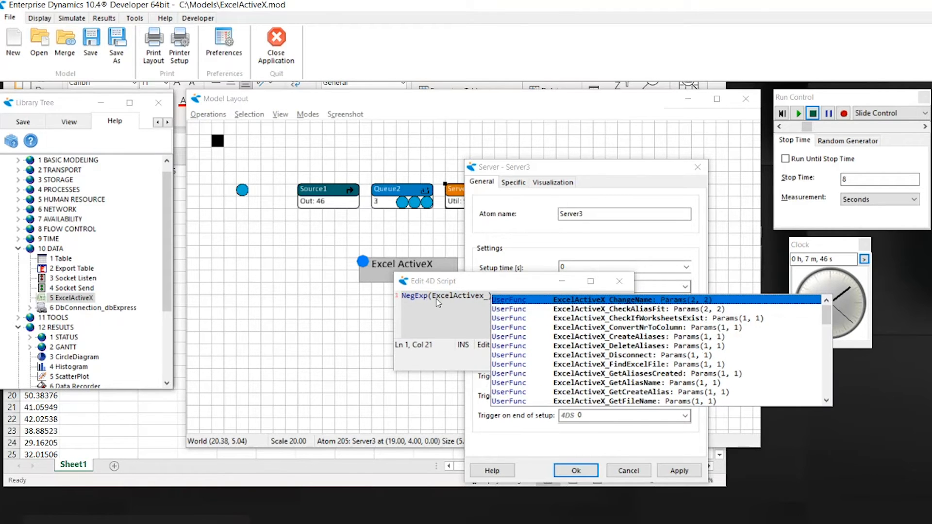
{"action": "type", "text": "Read(1,"}
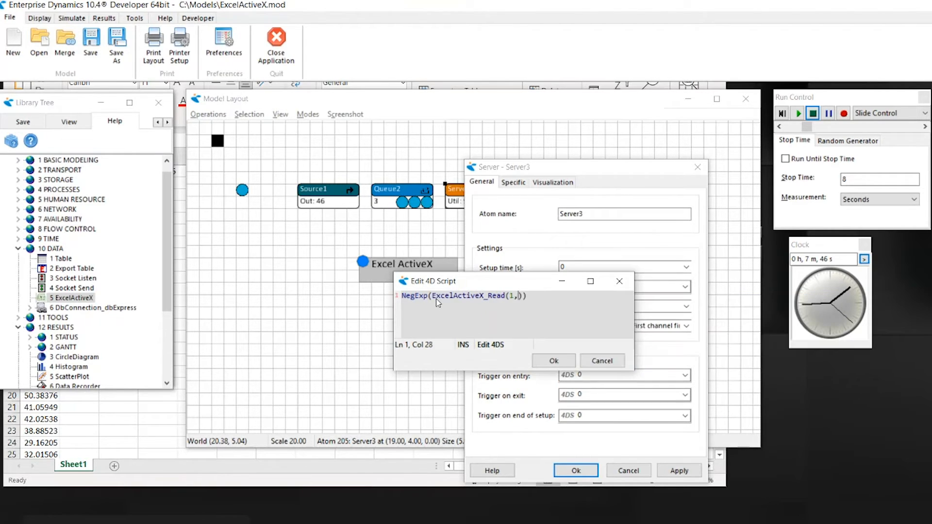
{"action": "type", "text": "4"}
{"action": "left_click", "coordinate": [551, 360]}
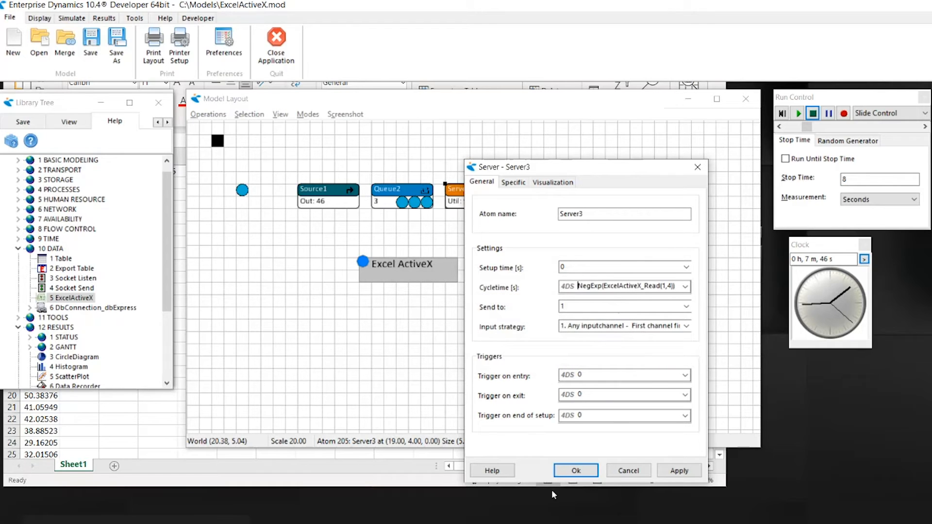
{"action": "left_click", "coordinate": [573, 471]}
Rerun the simulation from the start, stop it, and check the queue times written to MyWorkbook
{"action": "left_click", "coordinate": [779, 115]}
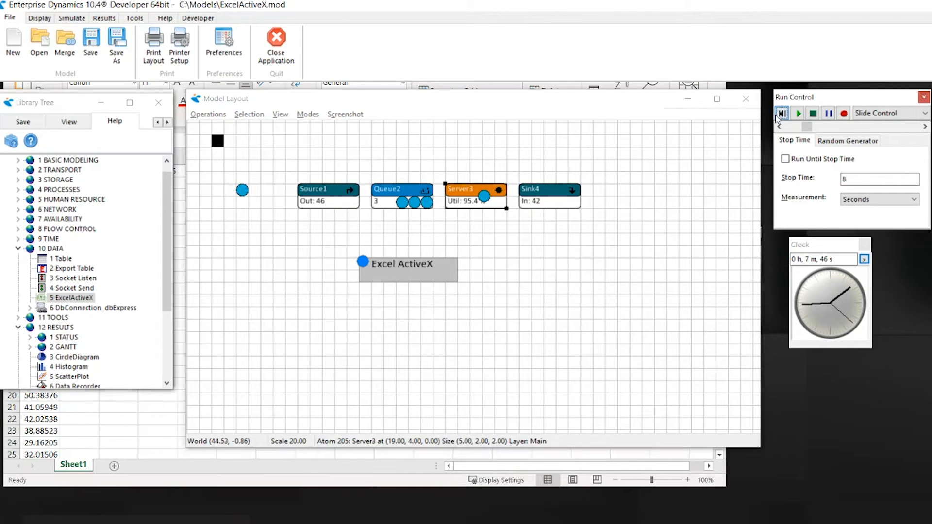
{"action": "left_click", "coordinate": [798, 113]}
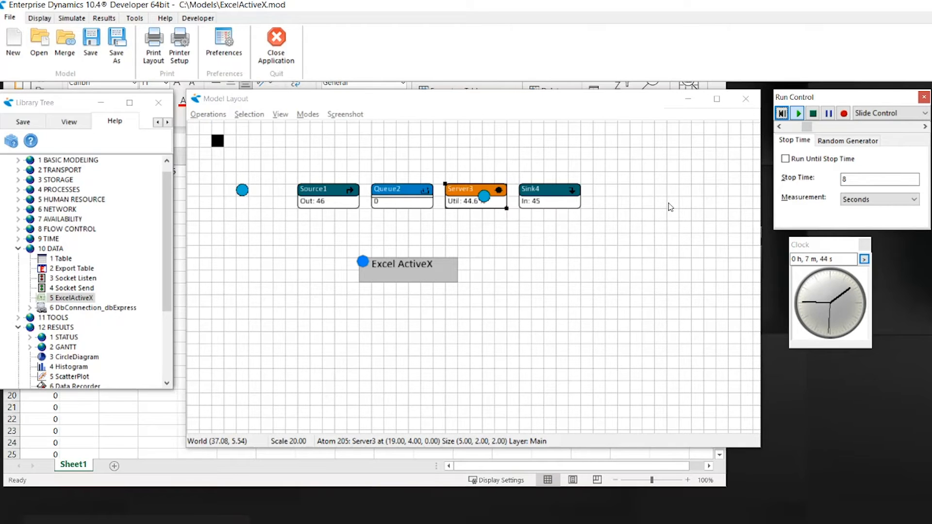
{"action": "left_click", "coordinate": [812, 114]}
{"action": "left_click", "coordinate": [174, 405]}
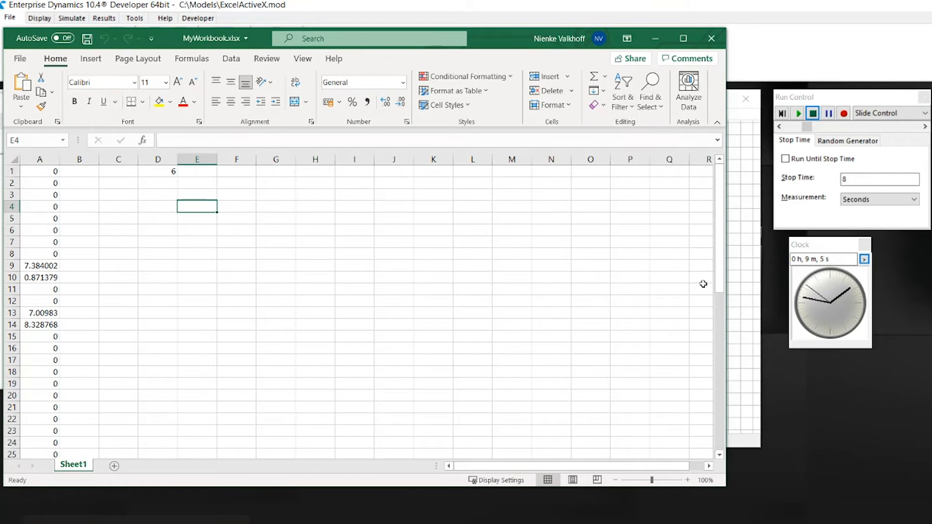
Return to the model layout and reset the stopped simulation
{"action": "left_click", "coordinate": [737, 243]}
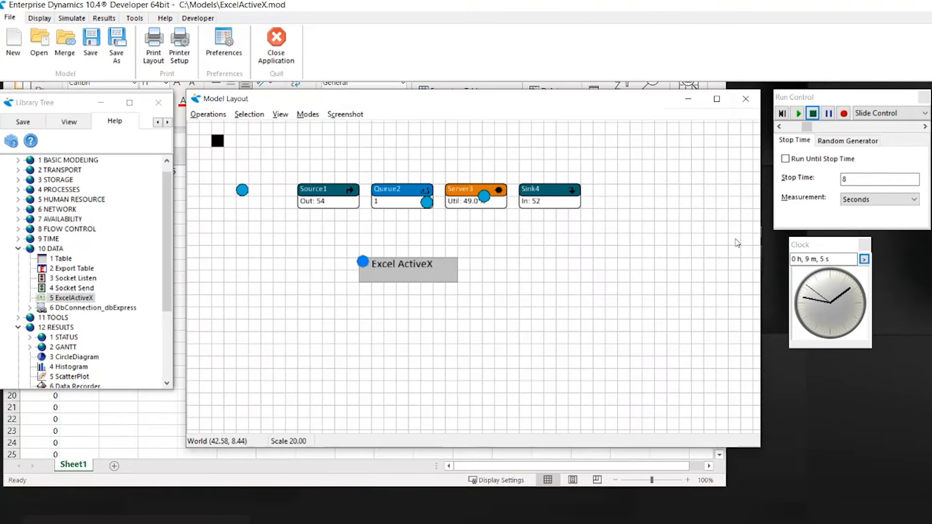
{"action": "left_click", "coordinate": [812, 114]}
{"action": "left_click", "coordinate": [782, 114]}
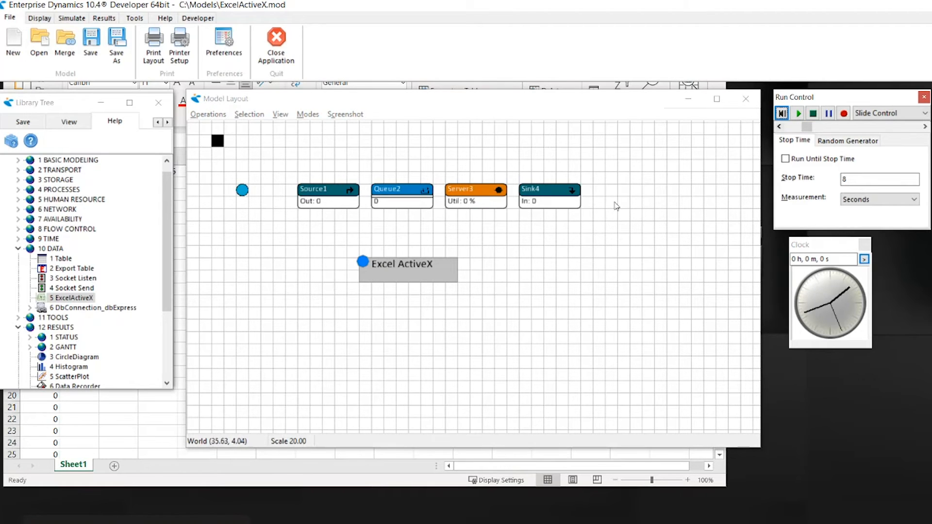
Add two tables to the ExcelActiveX atom in its table settings
{"action": "double_click", "coordinate": [438, 270]}
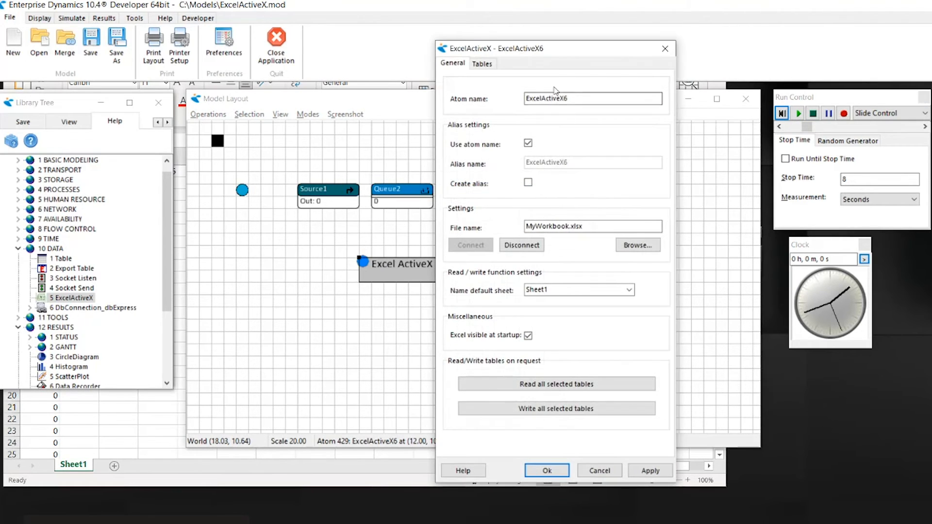
{"action": "left_click", "coordinate": [490, 67]}
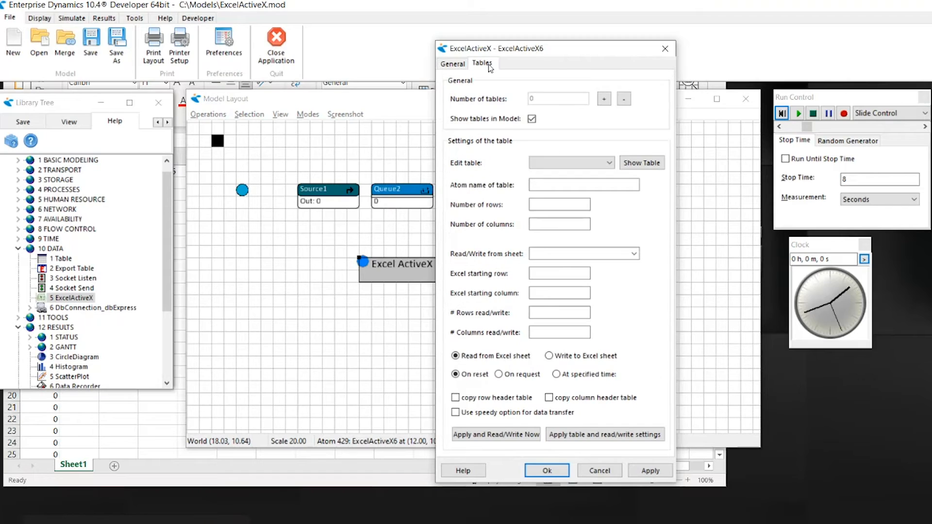
{"action": "left_click", "coordinate": [604, 100]}
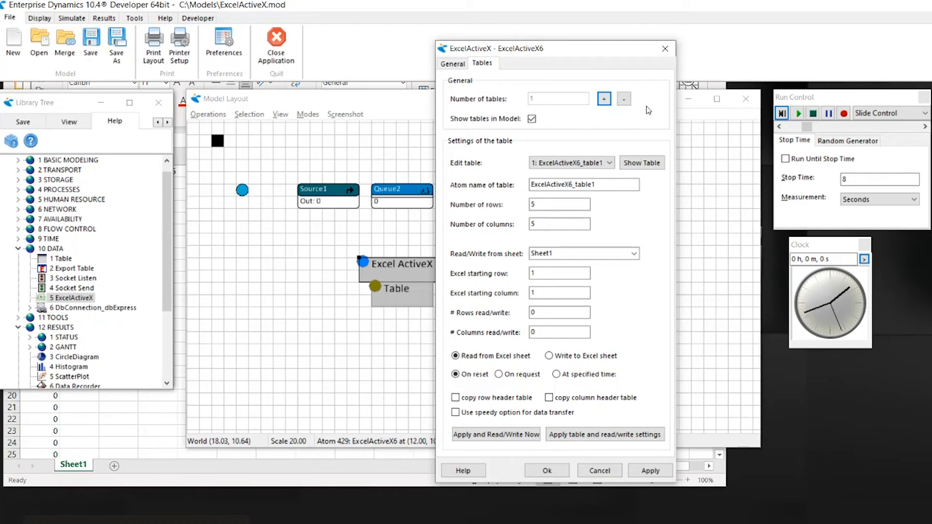
{"action": "left_click", "coordinate": [605, 99]}
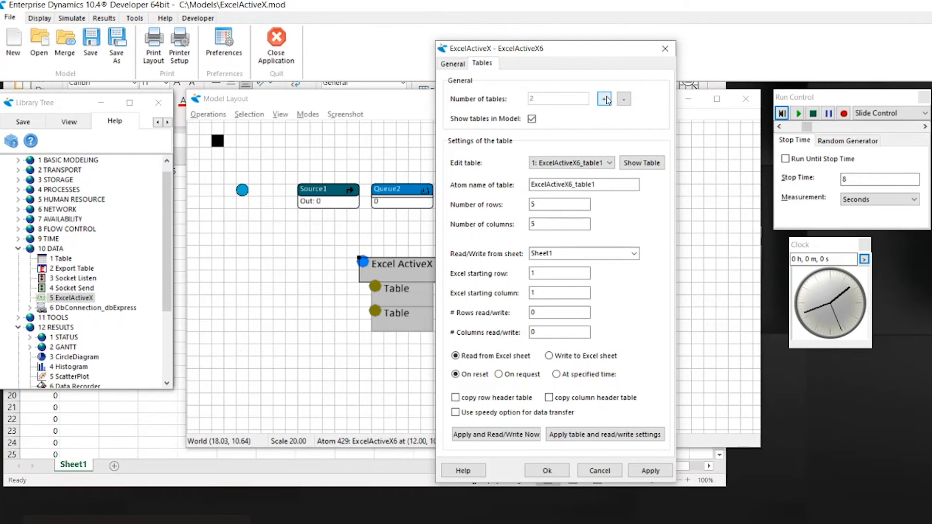
Set the first table of ExcelActiveX6 to read from the Excel sheet on request, and return to the atom's general settings
{"action": "left_click", "coordinate": [611, 165]}
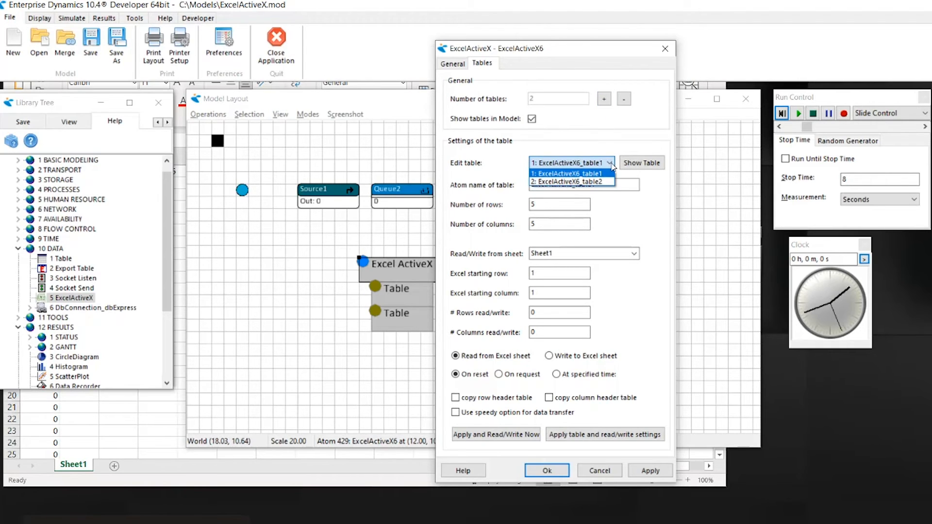
{"action": "left_click", "coordinate": [613, 167]}
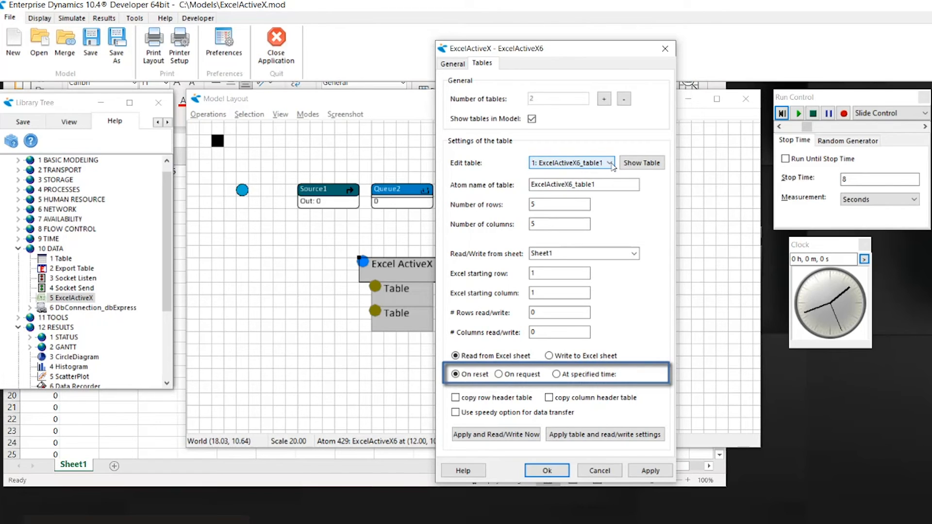
{"action": "left_click", "coordinate": [556, 374]}
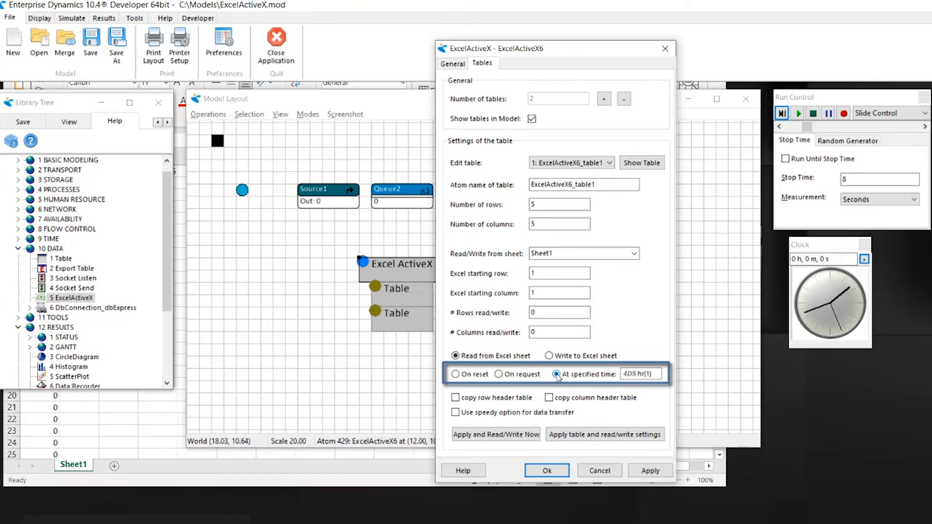
{"action": "left_click", "coordinate": [500, 376]}
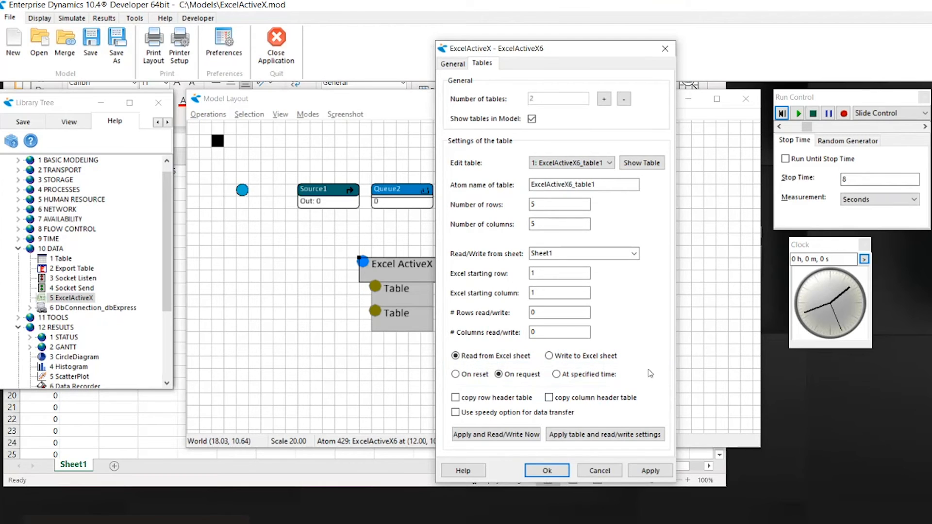
{"action": "left_click", "coordinate": [456, 69]}
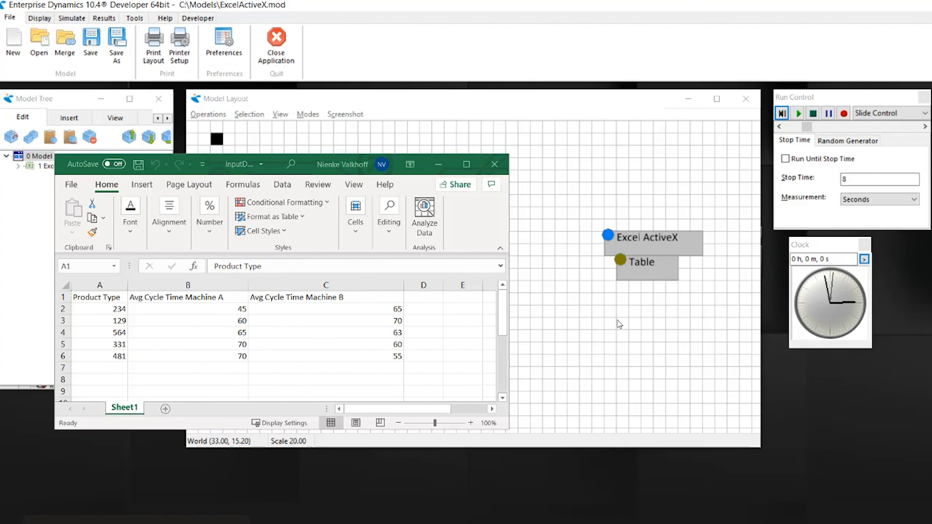
Set the table of ExcelActiveX1 to 3 columns, enable copying the column header, and apply the table and read/write settings
{"action": "left_click_drag", "start_coordinate": [640, 247], "coordinate": [636, 272]}
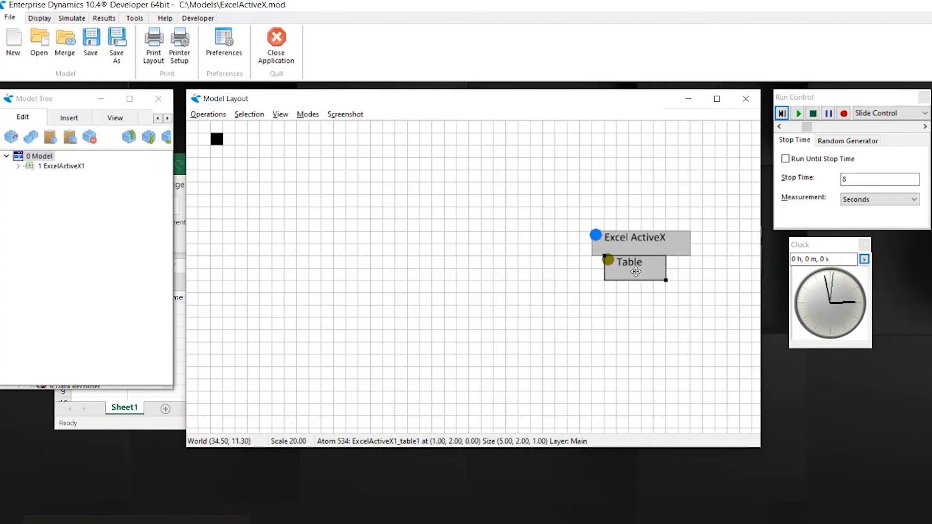
{"action": "double_click", "coordinate": [637, 243]}
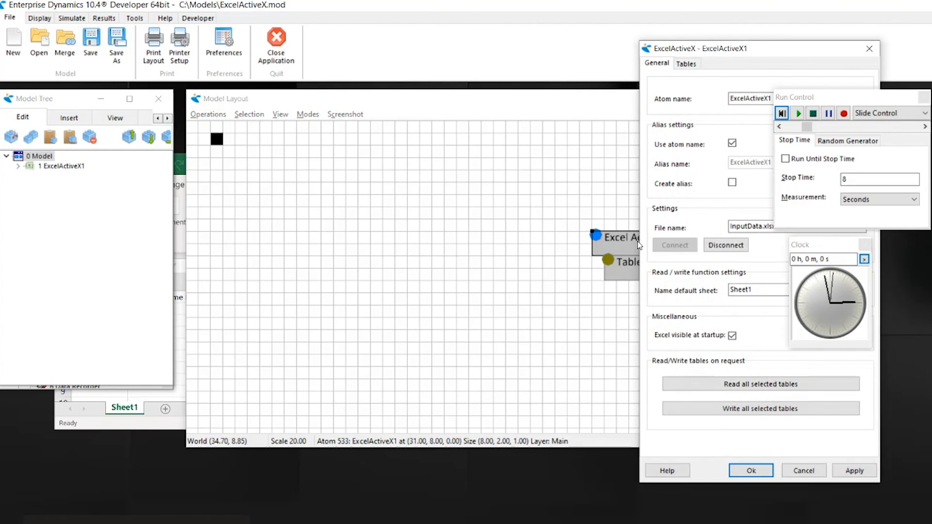
{"action": "left_click_drag", "start_coordinate": [699, 49], "coordinate": [606, 53]}
{"action": "left_click", "coordinate": [593, 68]}
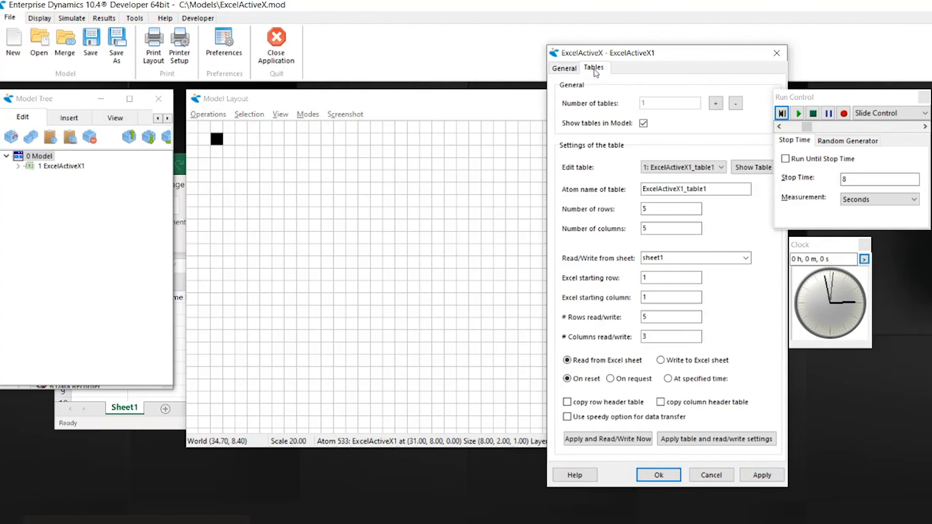
{"action": "double_click", "coordinate": [644, 228]}
{"action": "type", "text": "3"}
{"action": "left_click", "coordinate": [673, 402]}
{"action": "left_click", "coordinate": [701, 440]}
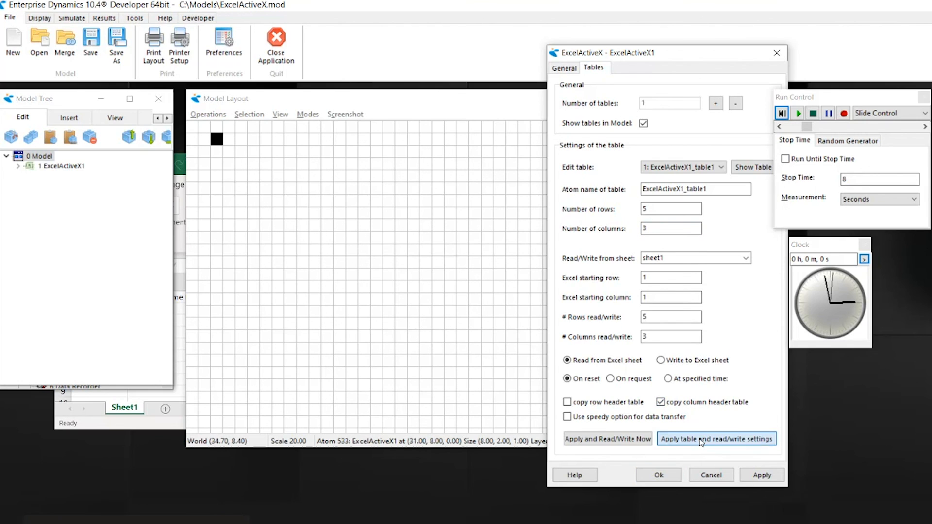
{"action": "left_click", "coordinate": [659, 475]}
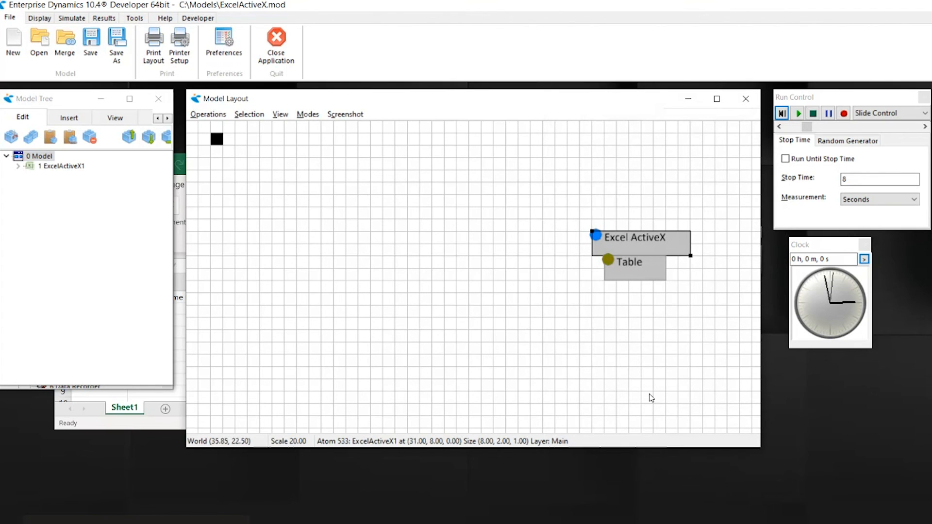
Open the table under the ExcelActiveX1 atom and reset the model to read in the Excel data
{"action": "double_click", "coordinate": [630, 272]}
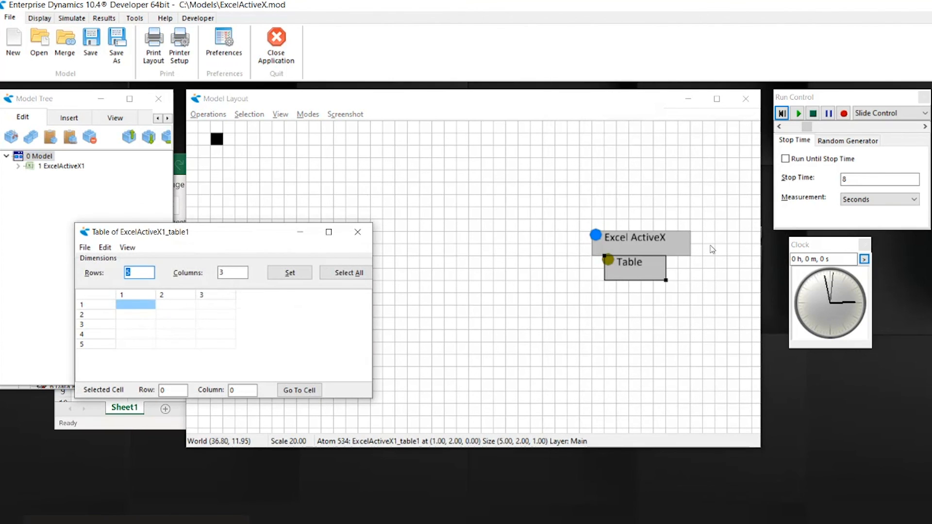
{"action": "left_click", "coordinate": [782, 114]}
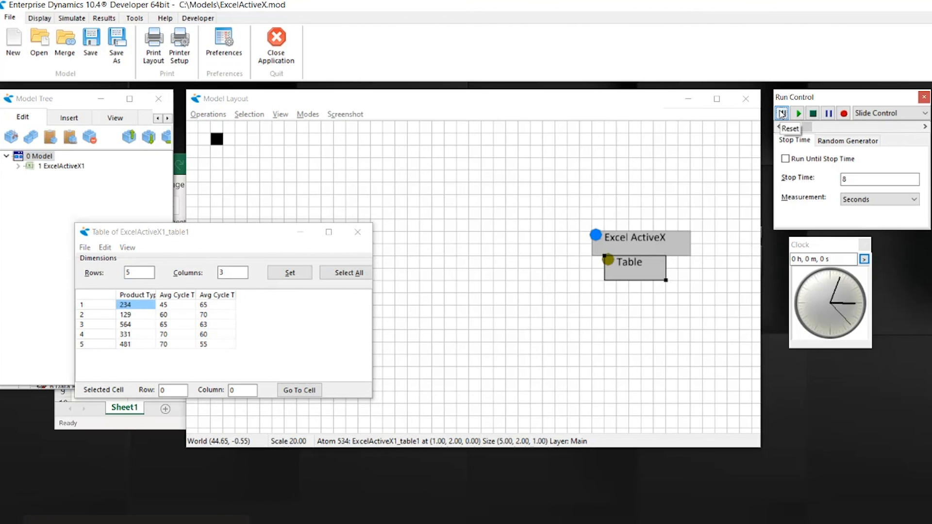